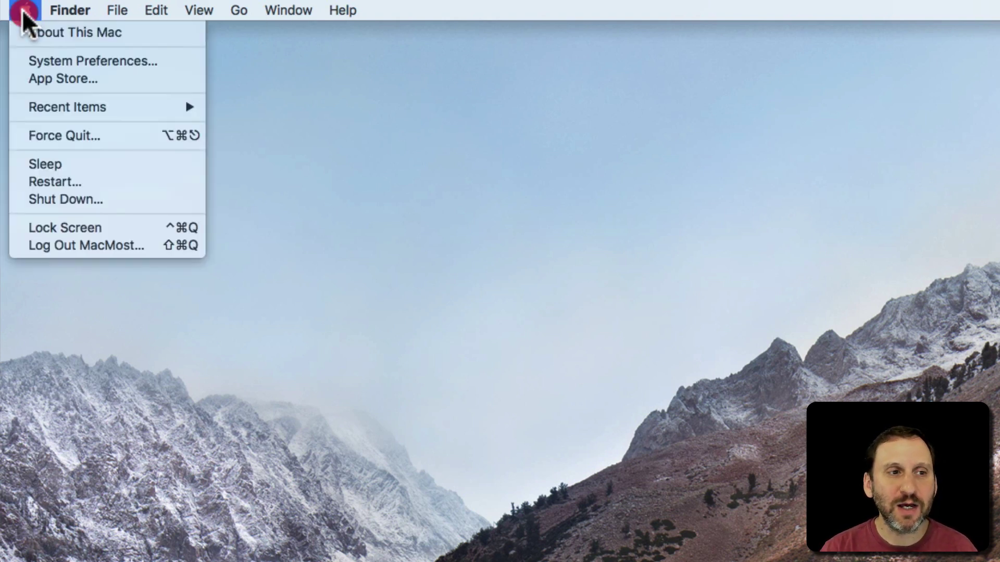
In Keyboard > Dictation, confirm Dictation is on with Enhanced Dictation and the Fn-twice shortcut unchanged
left_click(34, 61)
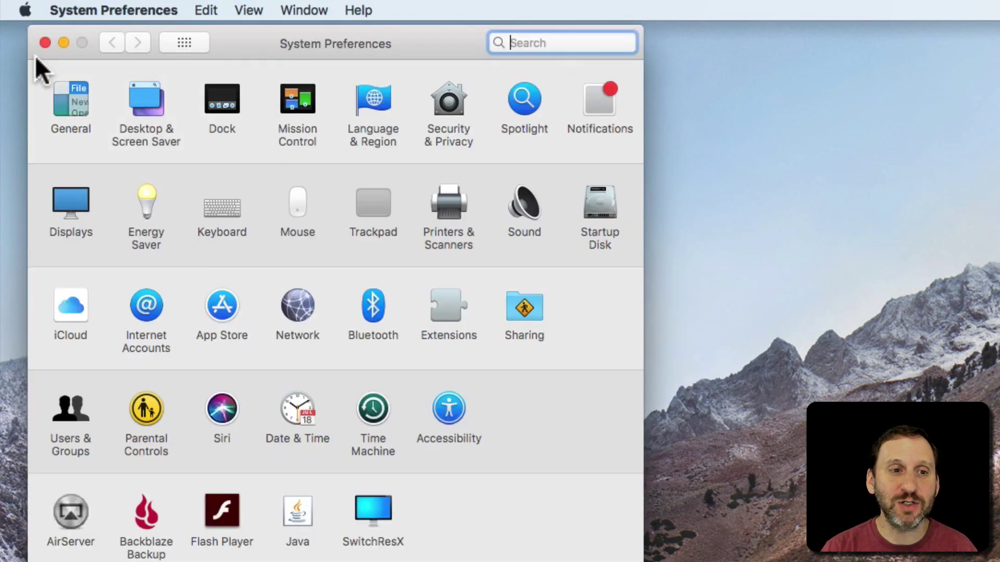
left_click(227, 208)
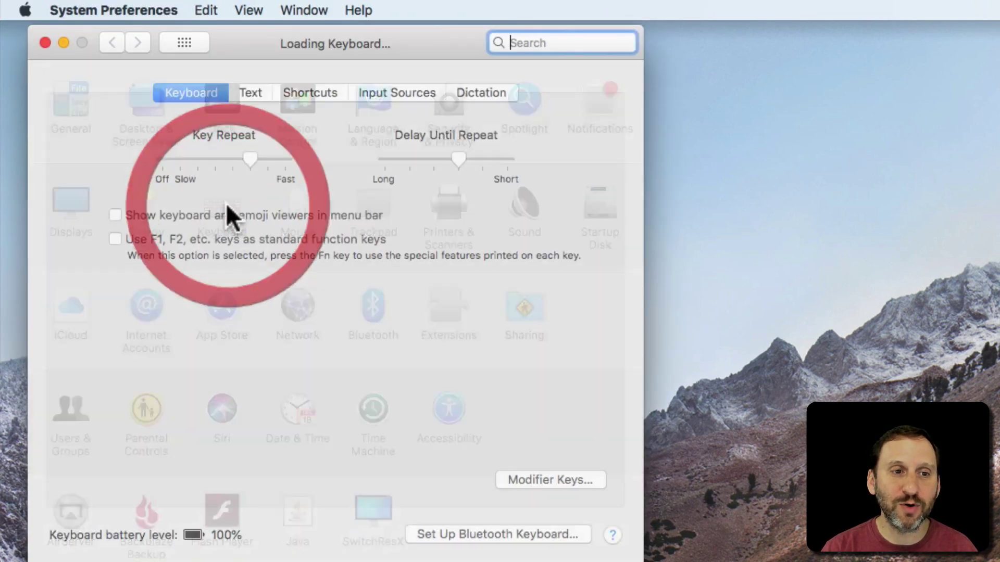
left_click(482, 92)
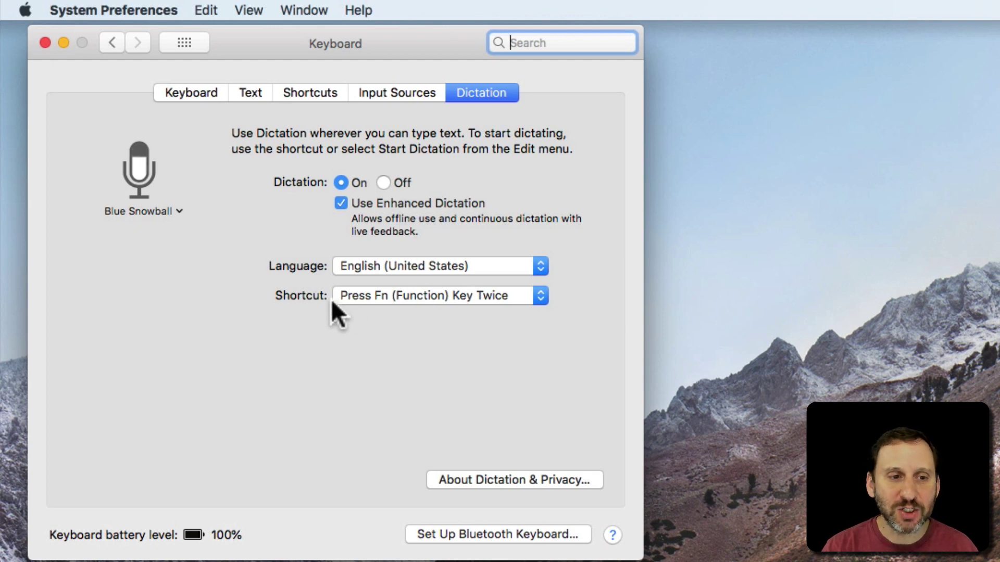
left_click(389, 295)
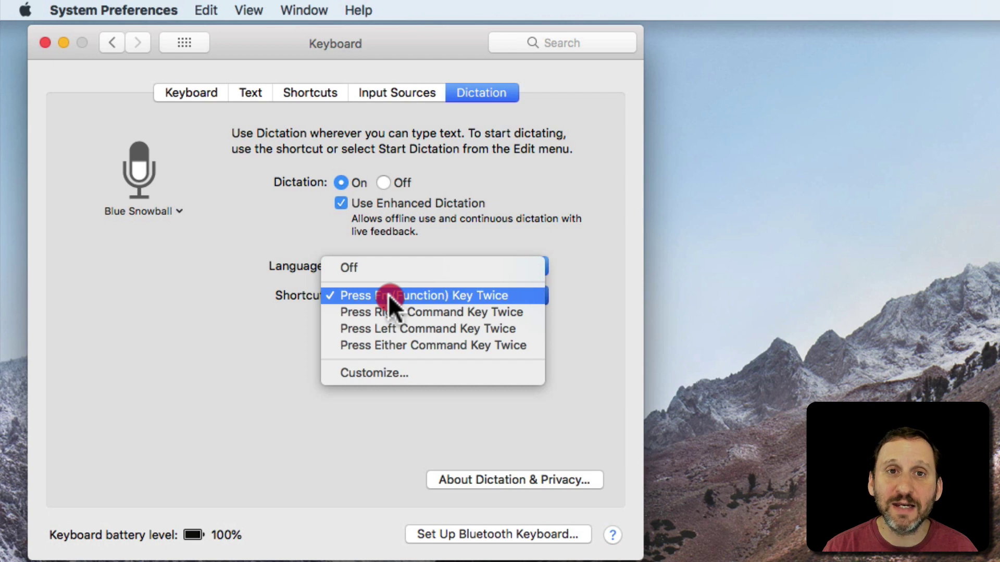
left_click(263, 293)
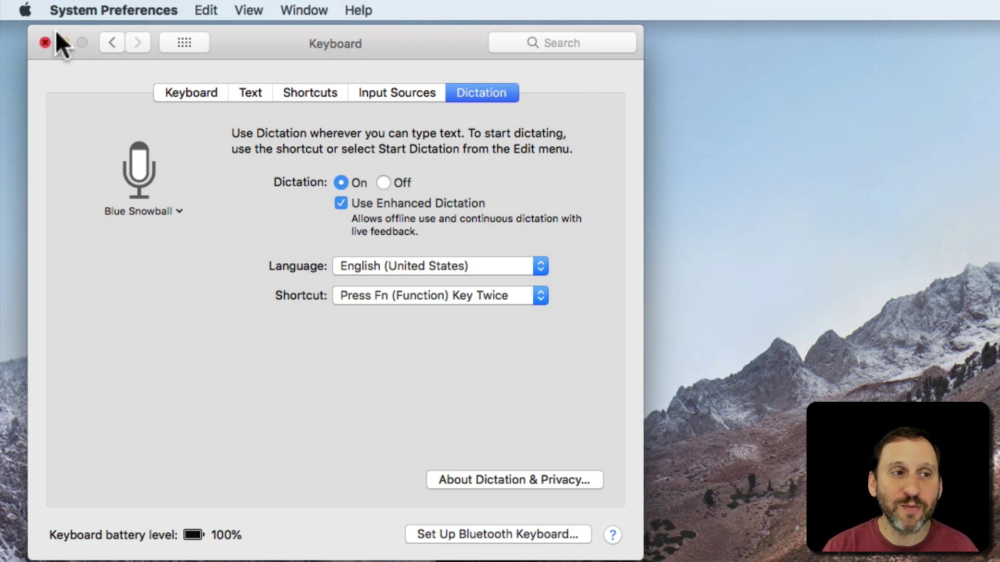
left_click(71, 12)
Quit System Preferences to return to Mail's Inbox showing the 'Question' message
left_click(103, 147)
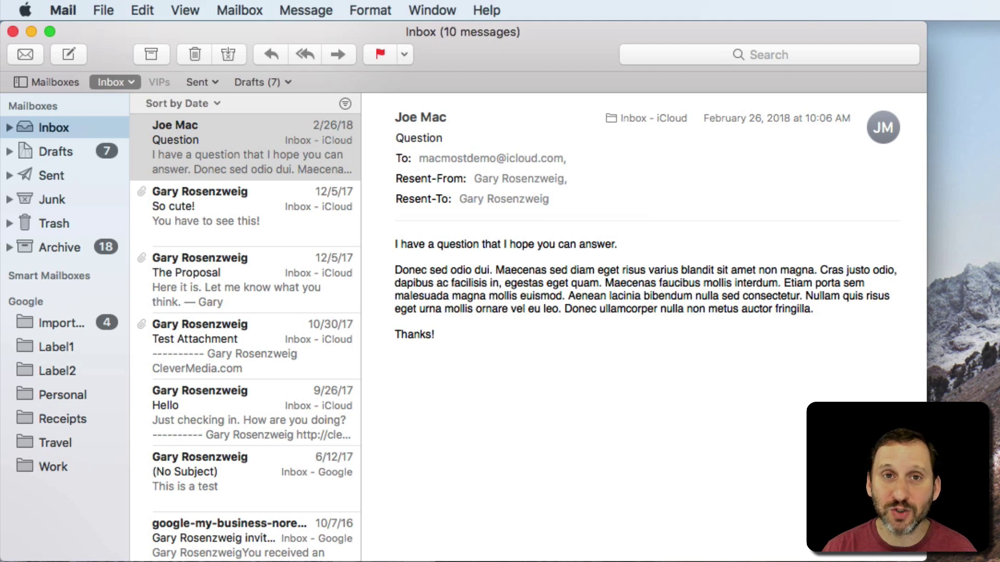
Start dictation with Fn, then nudge the Dictation Commands panel and scroll through its list
key("fn")
key("fn")
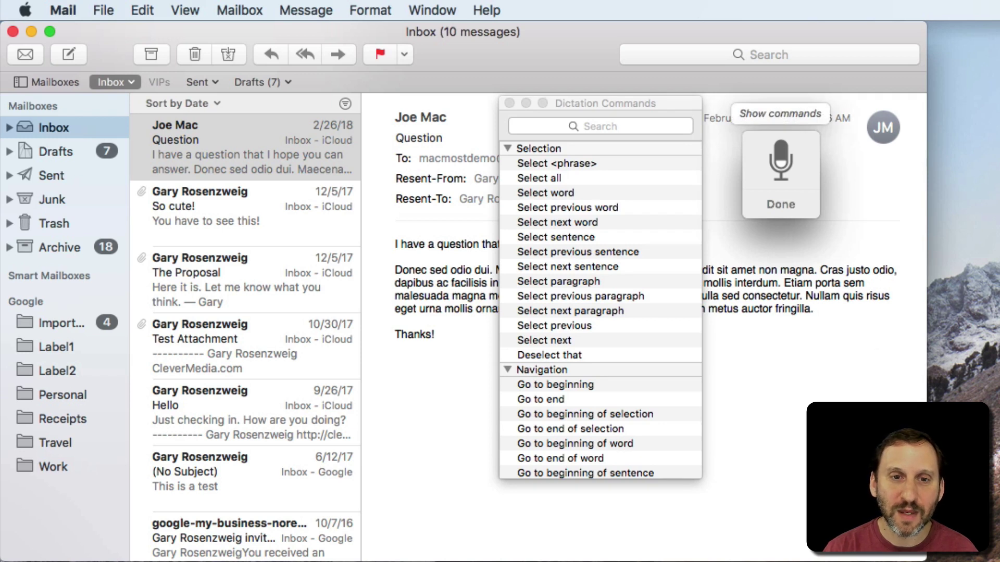
left_click_drag(653, 104, 651, 105)
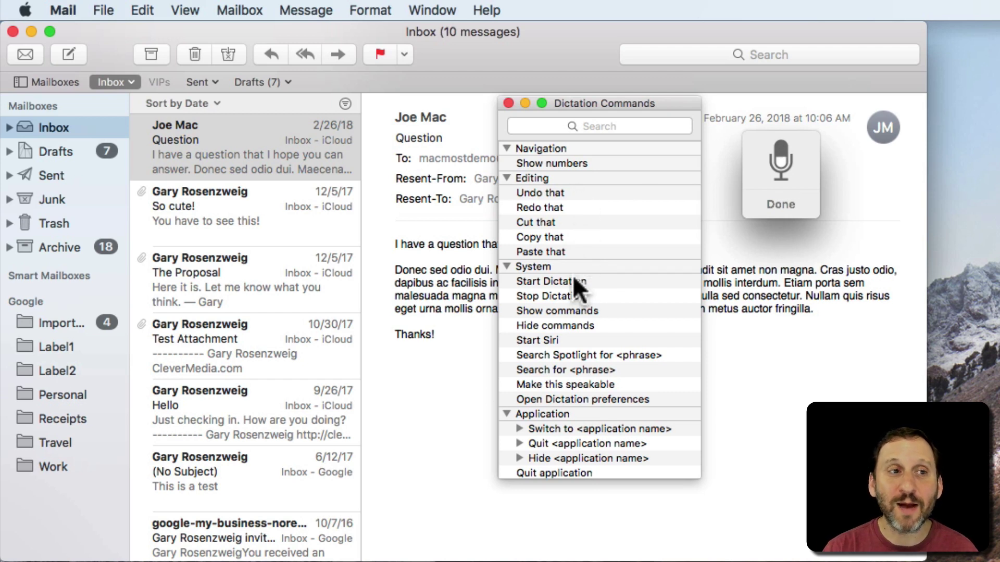
scroll(564, 327, "down", 5)
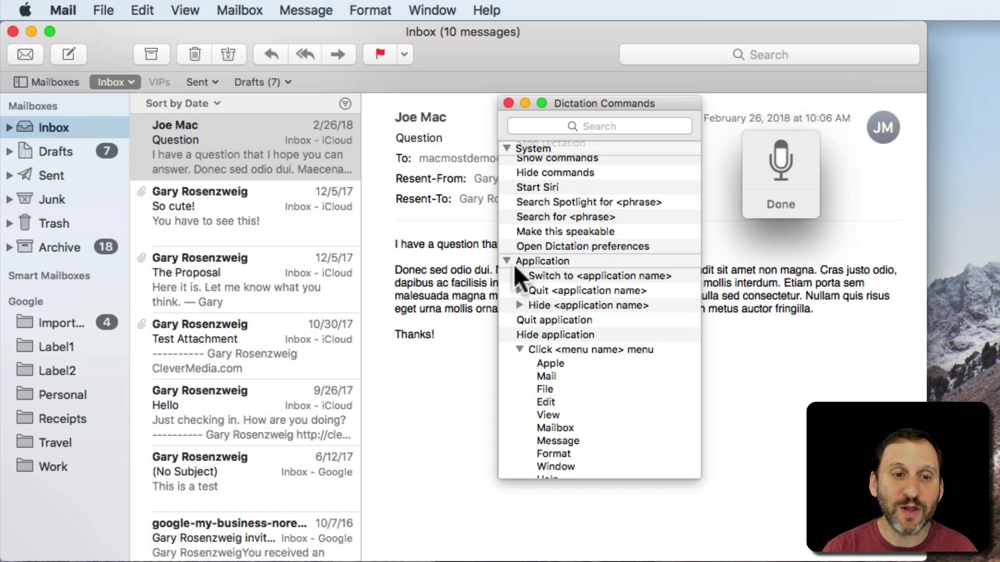
scroll(567, 337, "down", 2)
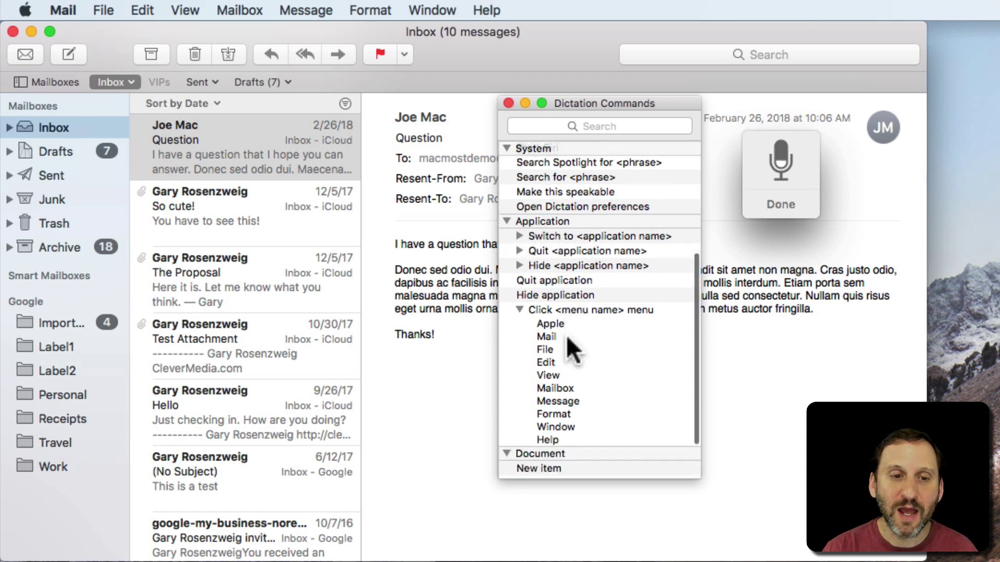
scroll(567, 335, "down", 3)
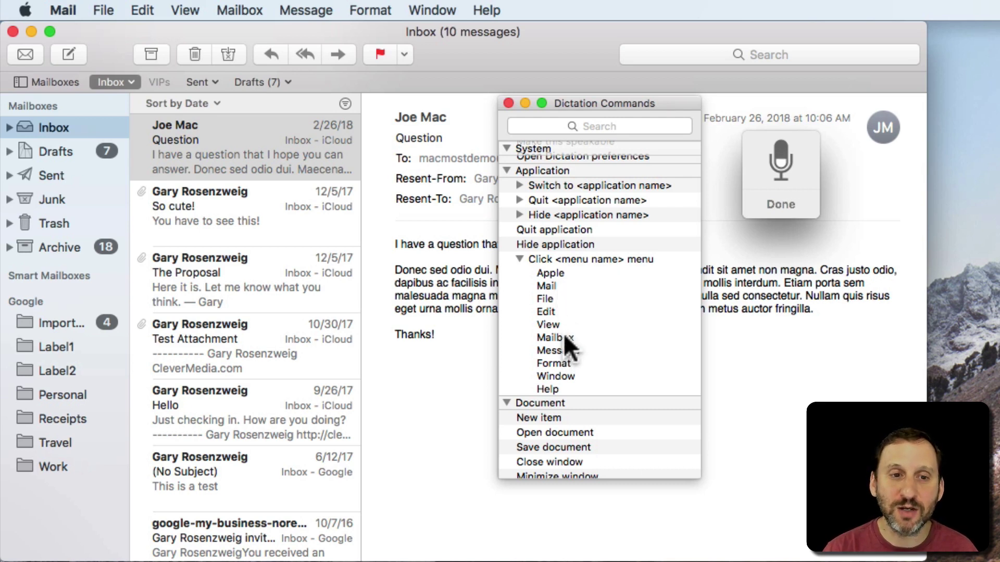
scroll(568, 286, "up", 3)
scroll(567, 286, "up", 10)
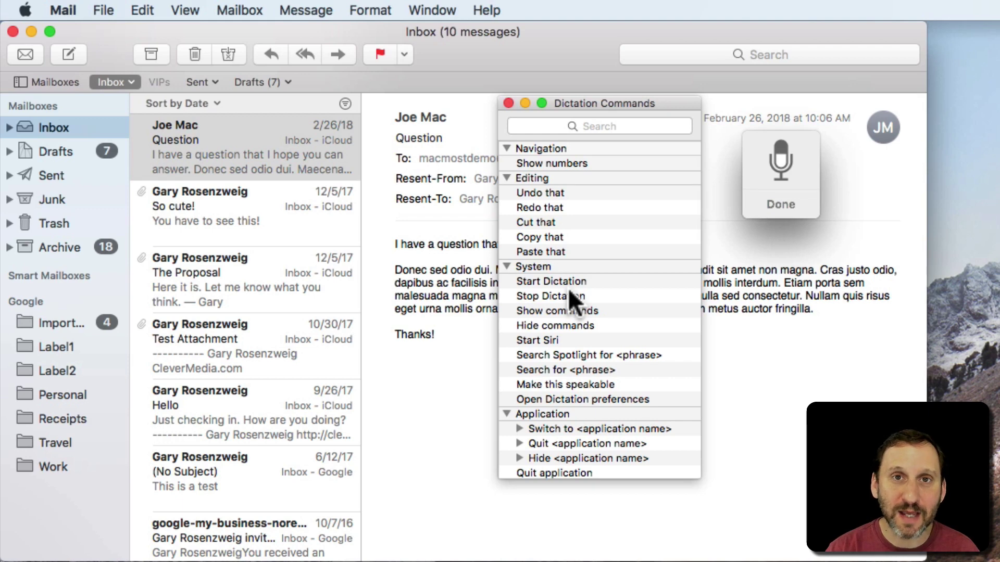
scroll(567, 288, "down", 10)
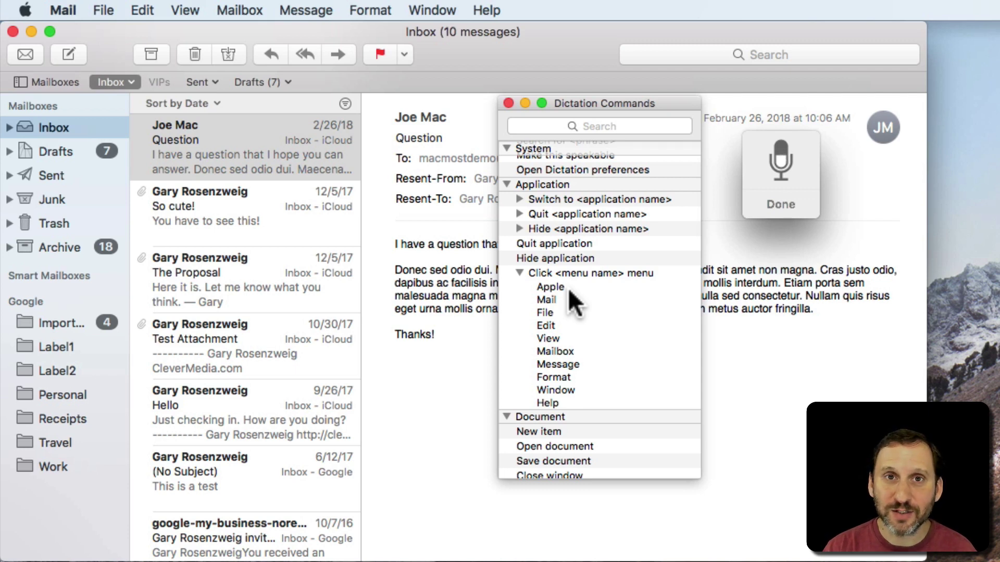
scroll(568, 288, "down", 1)
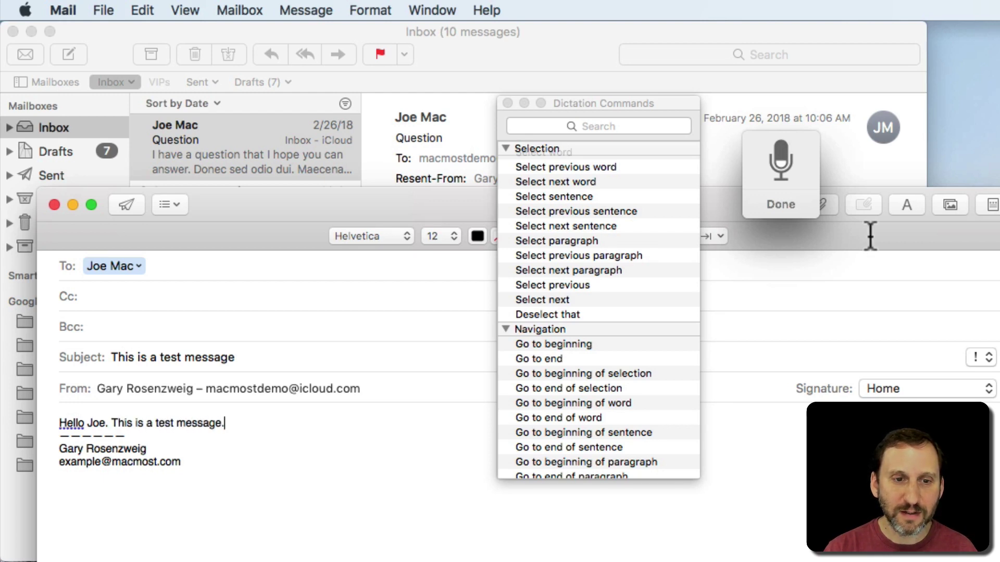
scroll(656, 392, "down", 6)
scroll(656, 391, "down", 15)
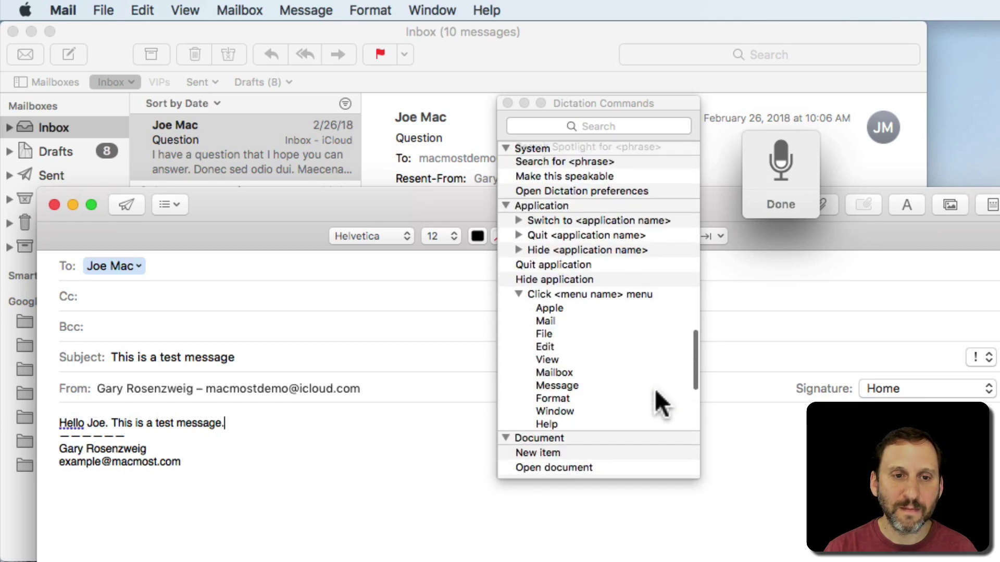
scroll(655, 388, "down", 1)
scroll(654, 388, "down", 10)
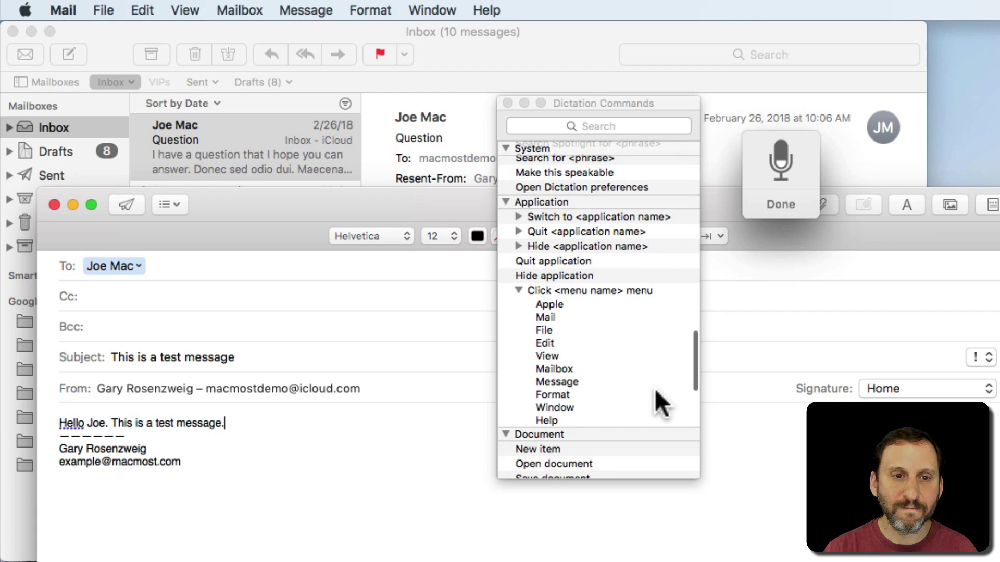
scroll(654, 389, "down", 20)
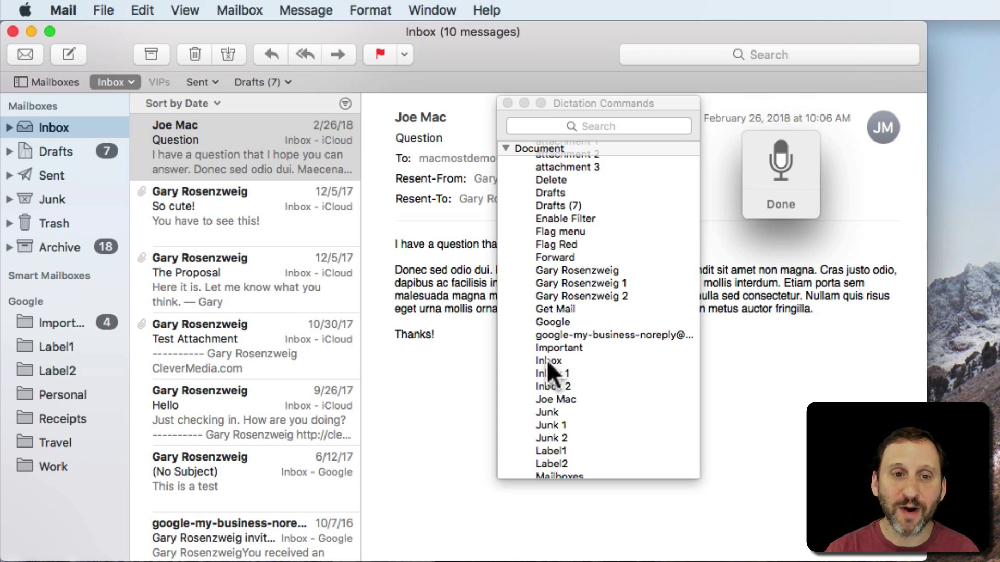
scroll(555, 316, "up", 8)
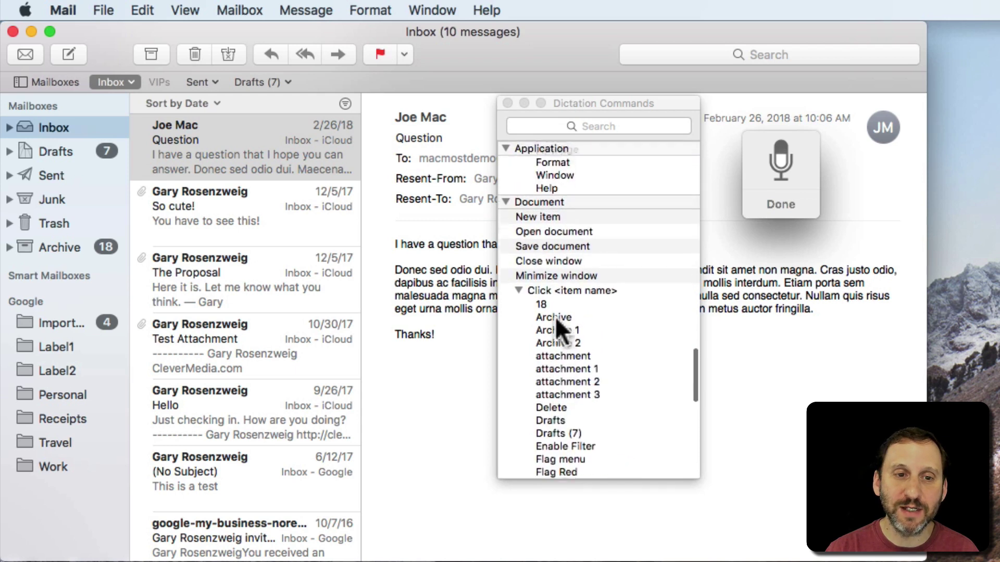
scroll(555, 316, "up", 4)
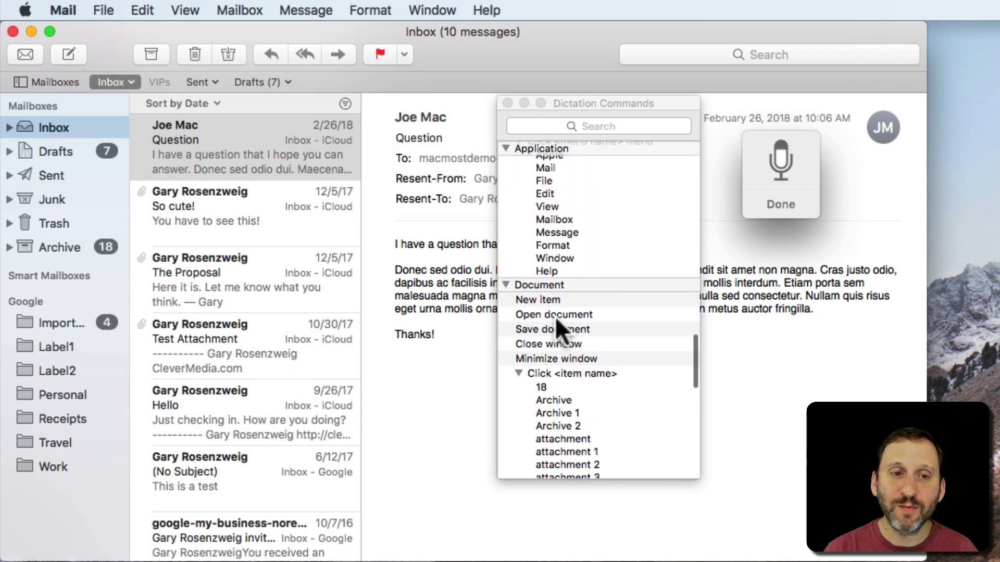
scroll(556, 317, "up", 6)
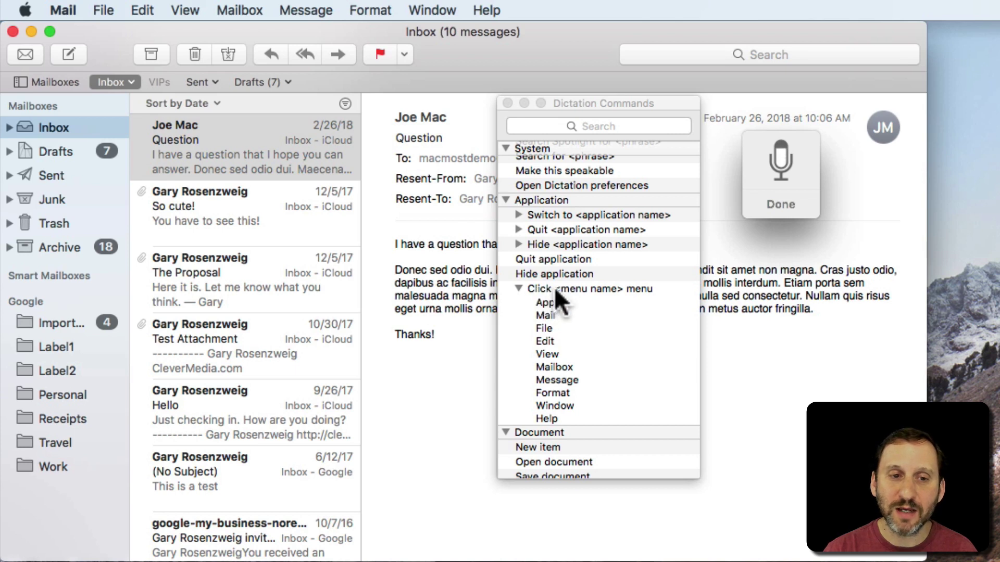
scroll(576, 357, "down", 10)
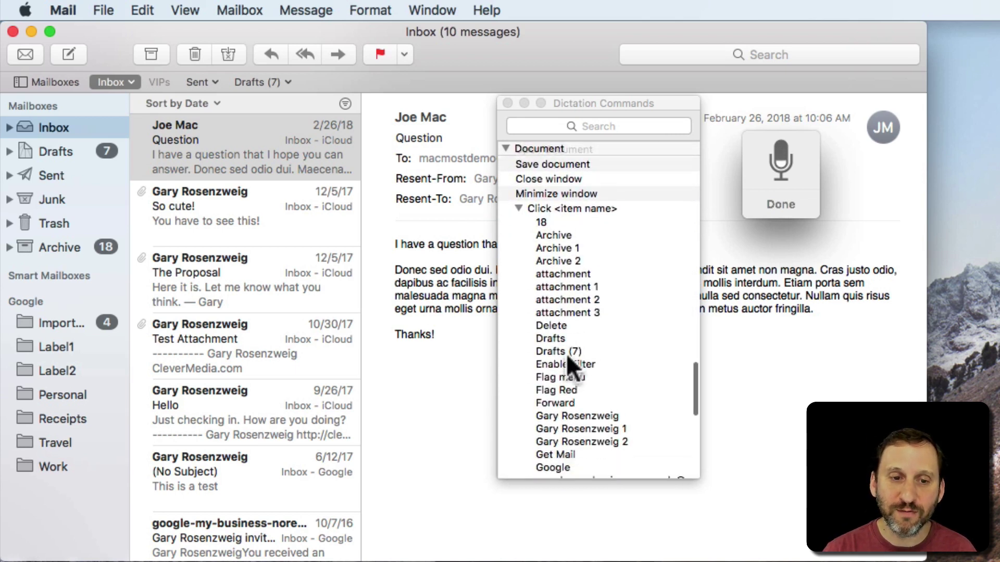
scroll(561, 423, "down", 5)
scroll(562, 423, "down", 5)
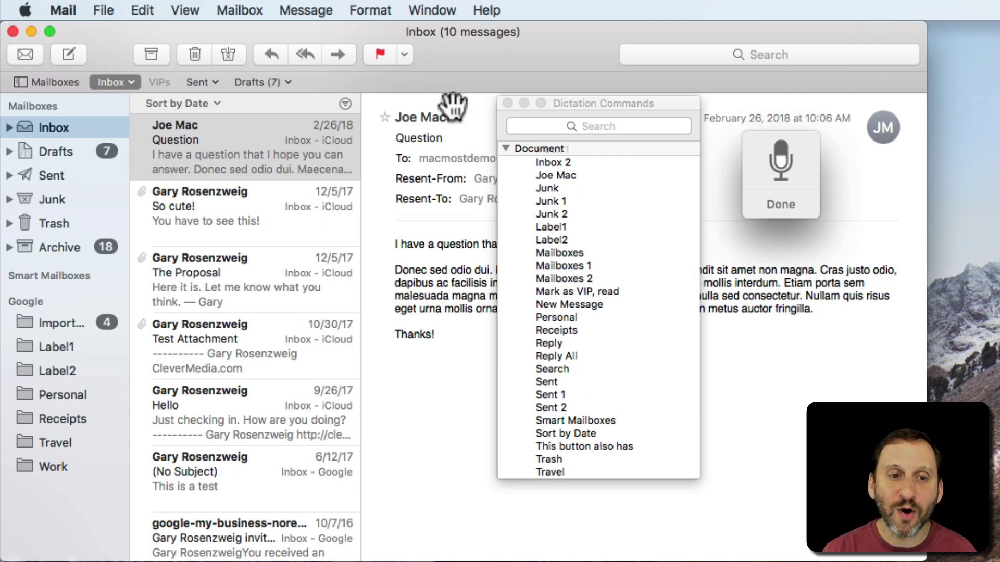
scroll(595, 369, "up", 8)
scroll(595, 370, "up", 10)
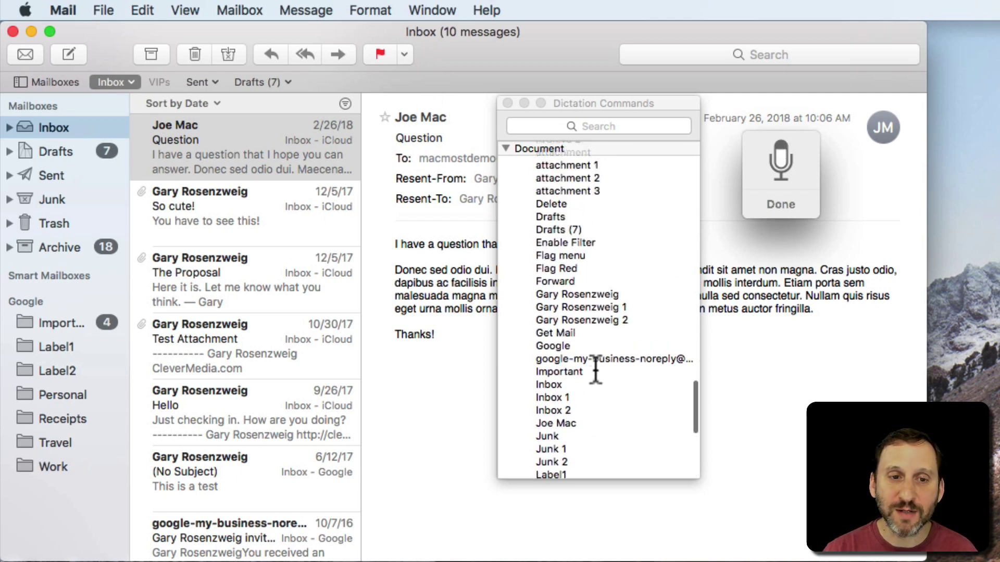
scroll(595, 370, "up", 6)
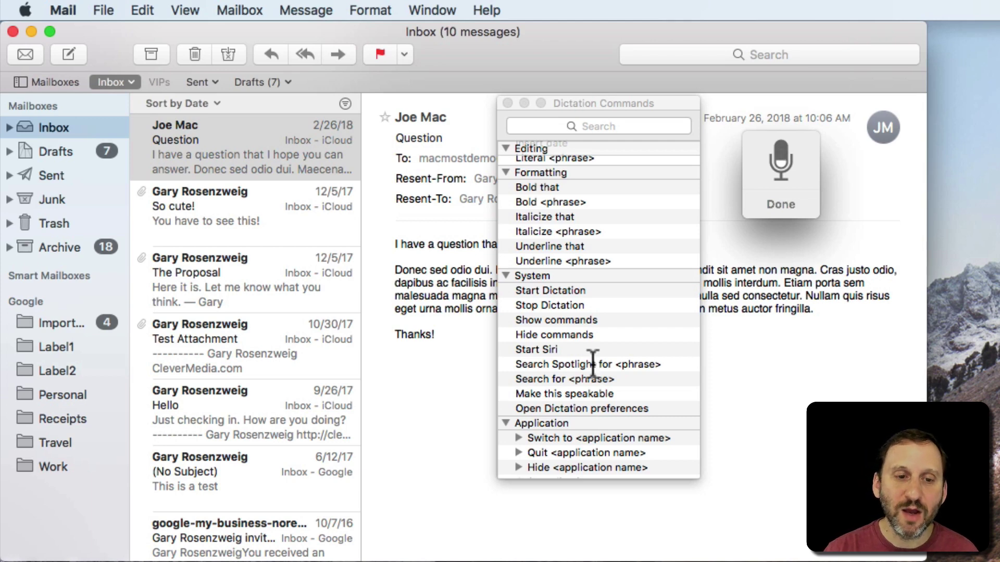
scroll(595, 370, "down", 6)
scroll(593, 365, "down", 4)
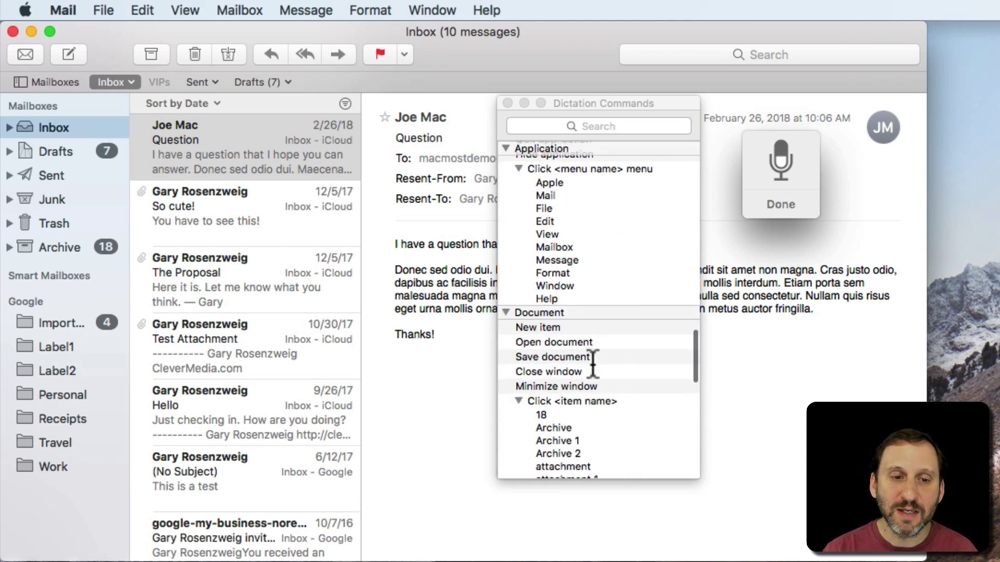
scroll(593, 364, "down", 5)
scroll(593, 366, "up", 2)
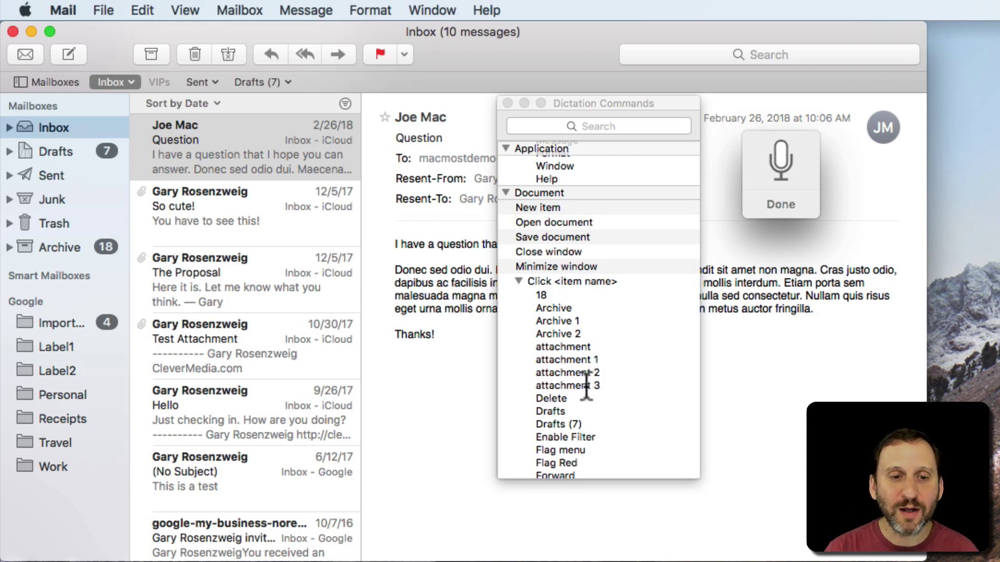
scroll(586, 386, "down", 10)
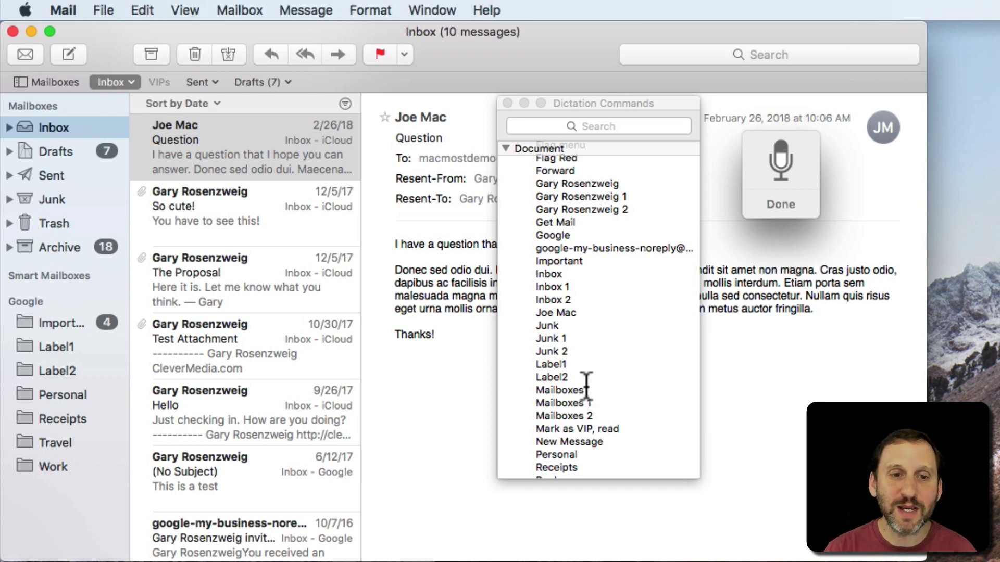
scroll(586, 386, "down", 5)
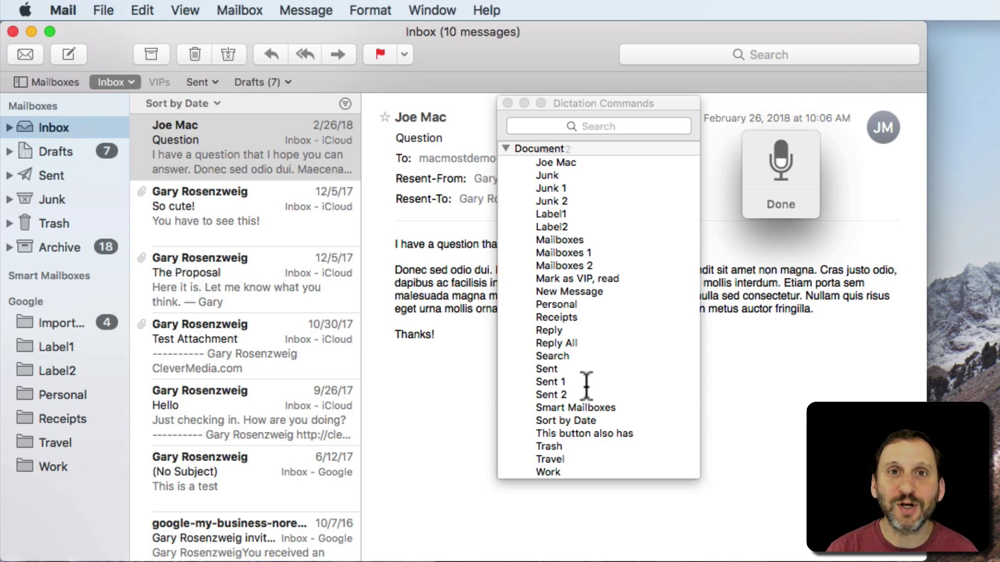
scroll(562, 257, "up", 10)
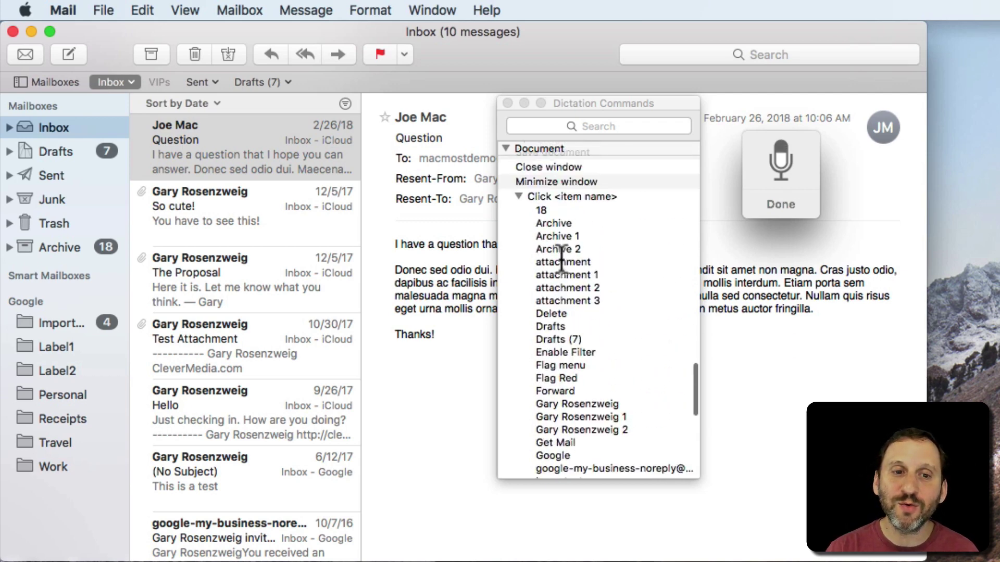
scroll(563, 209, "up", 15)
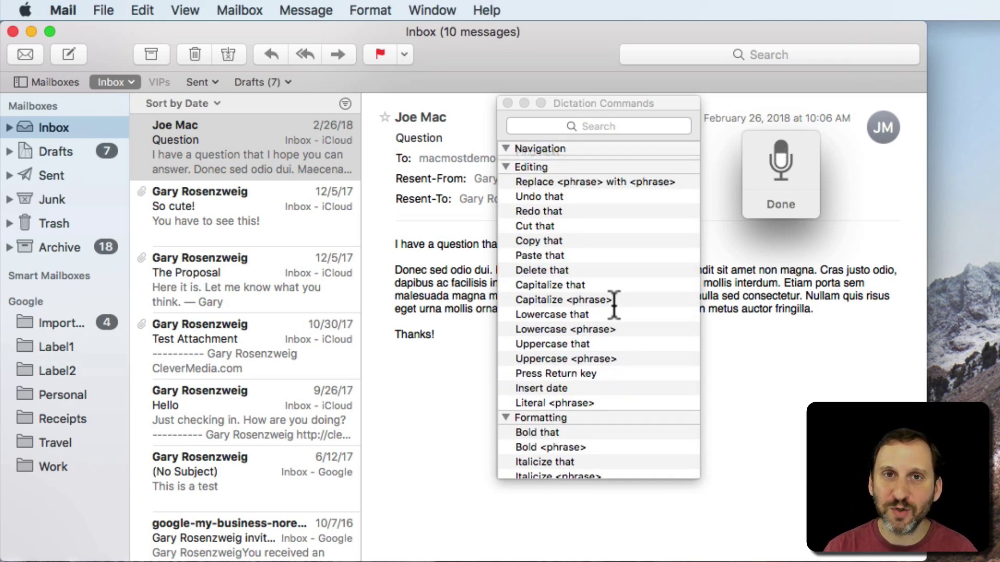
scroll(625, 339, "up", 10)
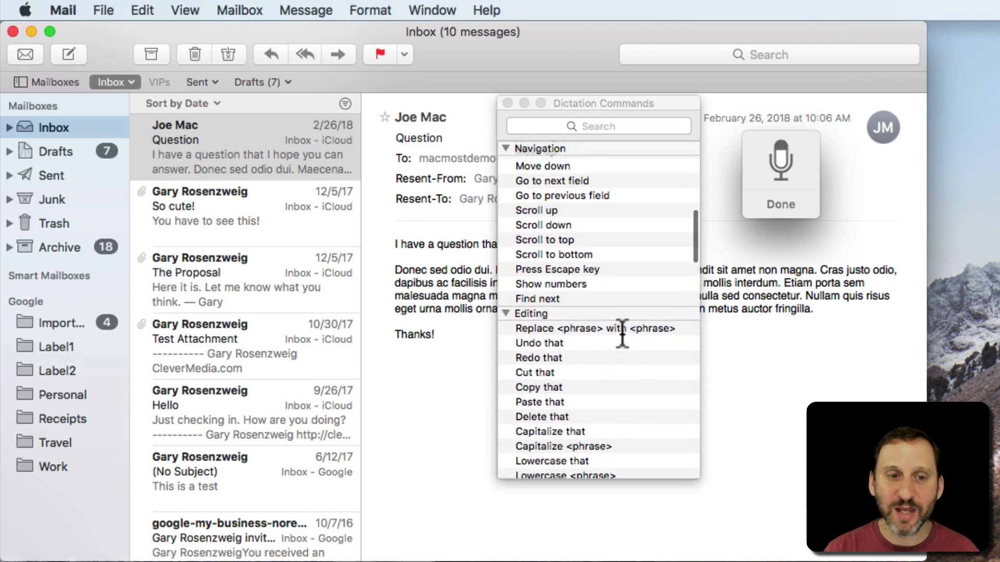
scroll(622, 332, "up", 5)
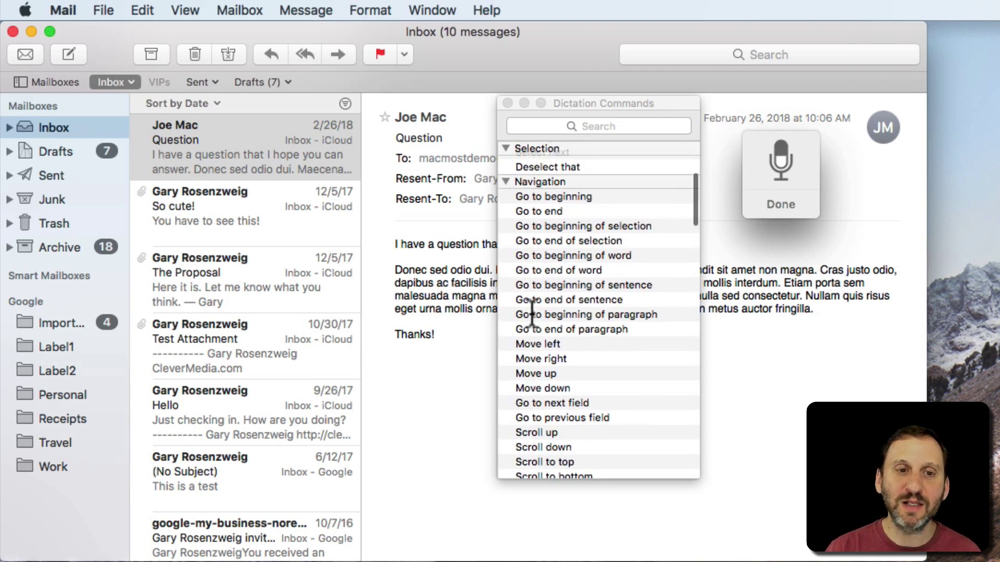
scroll(532, 312, "down", 20)
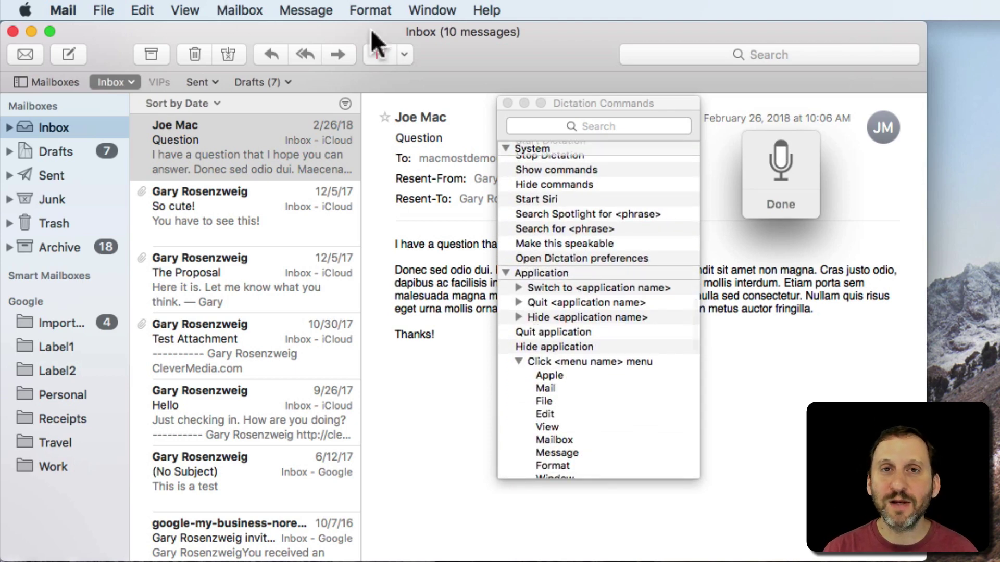
scroll(565, 365, "down", 4)
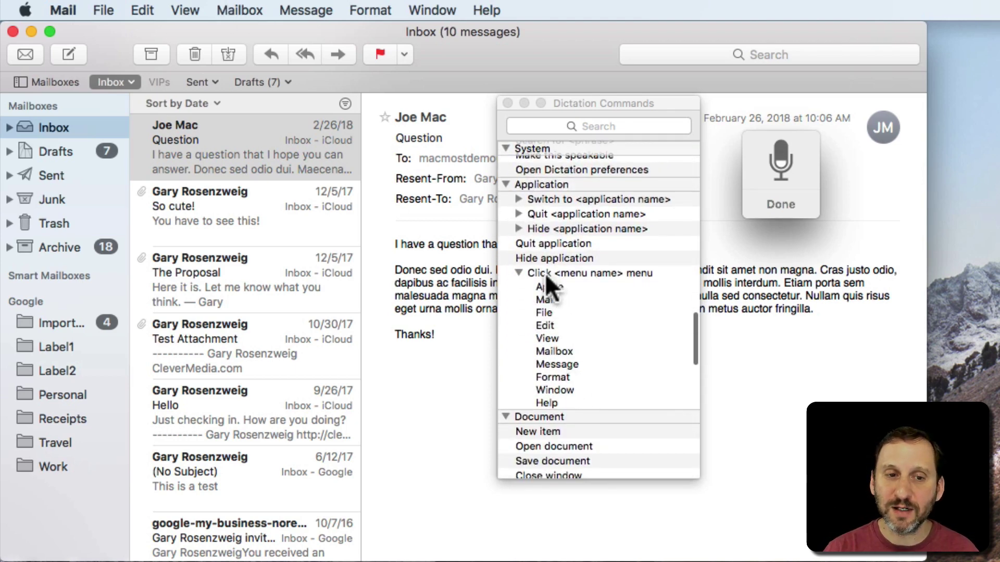
scroll(578, 354, "down", 6)
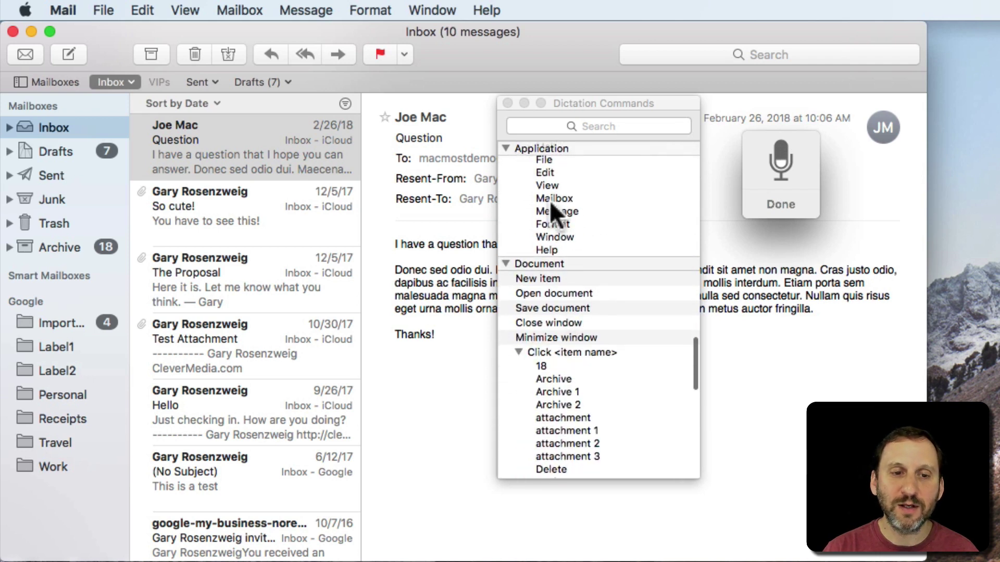
scroll(552, 313, "down", 4)
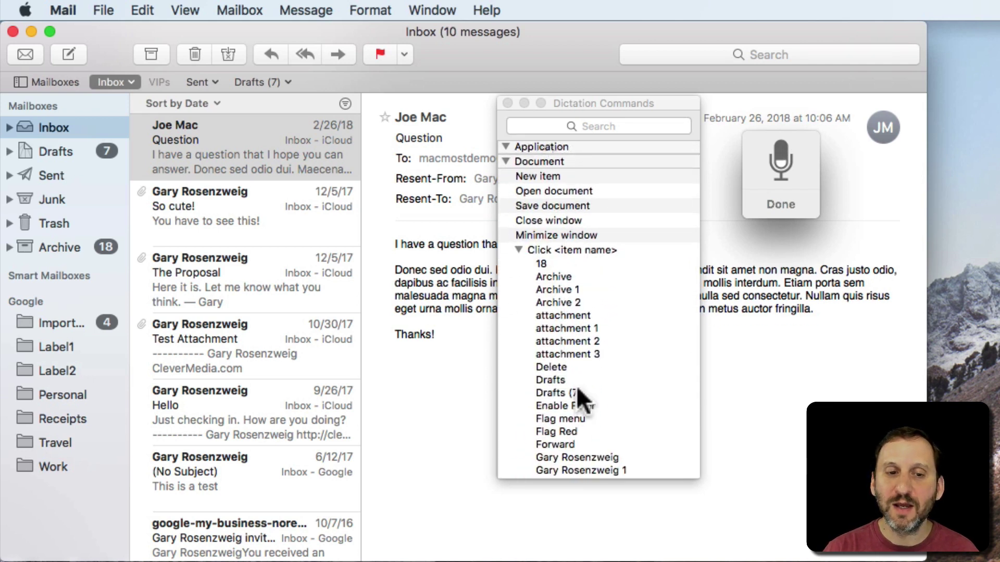